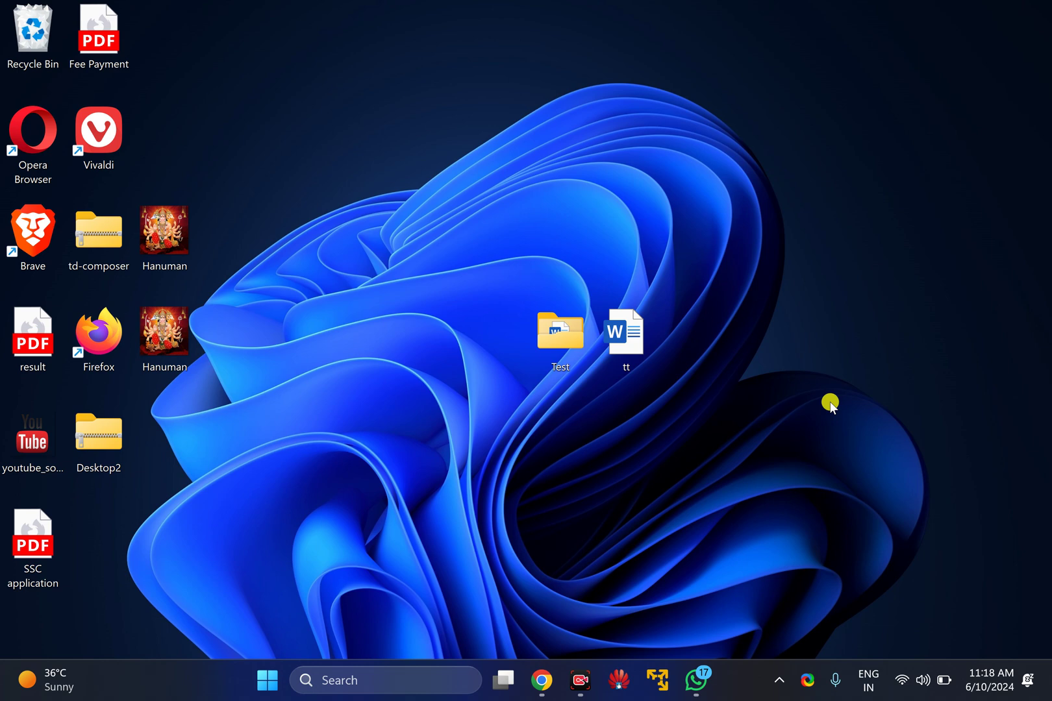
Highlight the '64-bit Windows x64' entry on the 7-Zip download page, then minimize Chrome
click(541, 681)
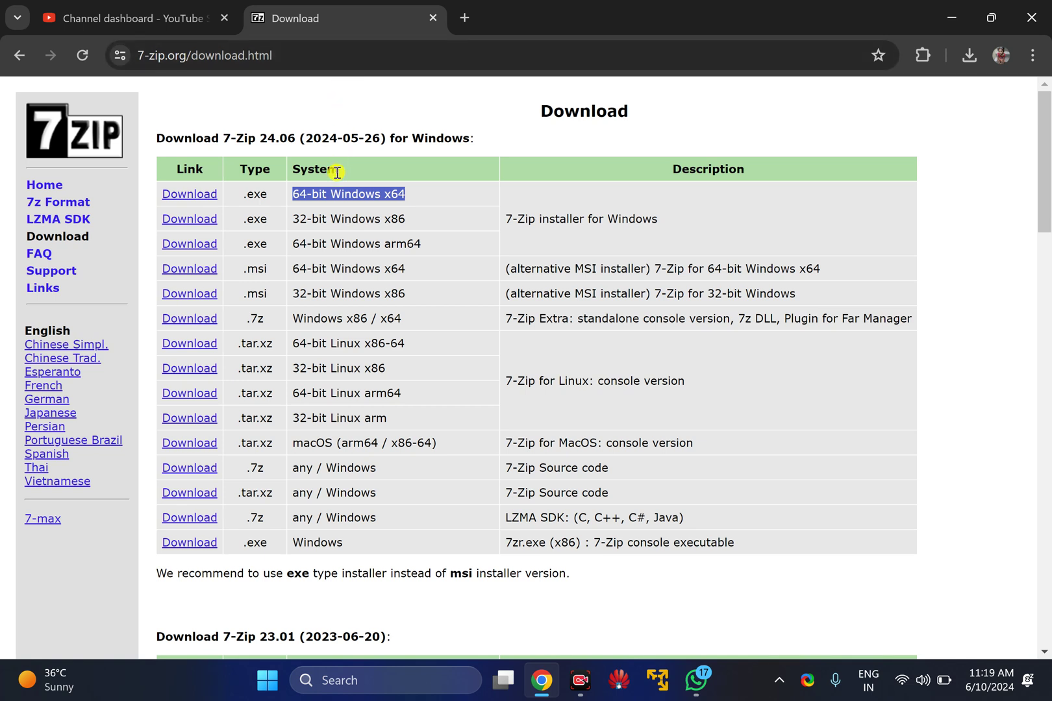
click(335, 192)
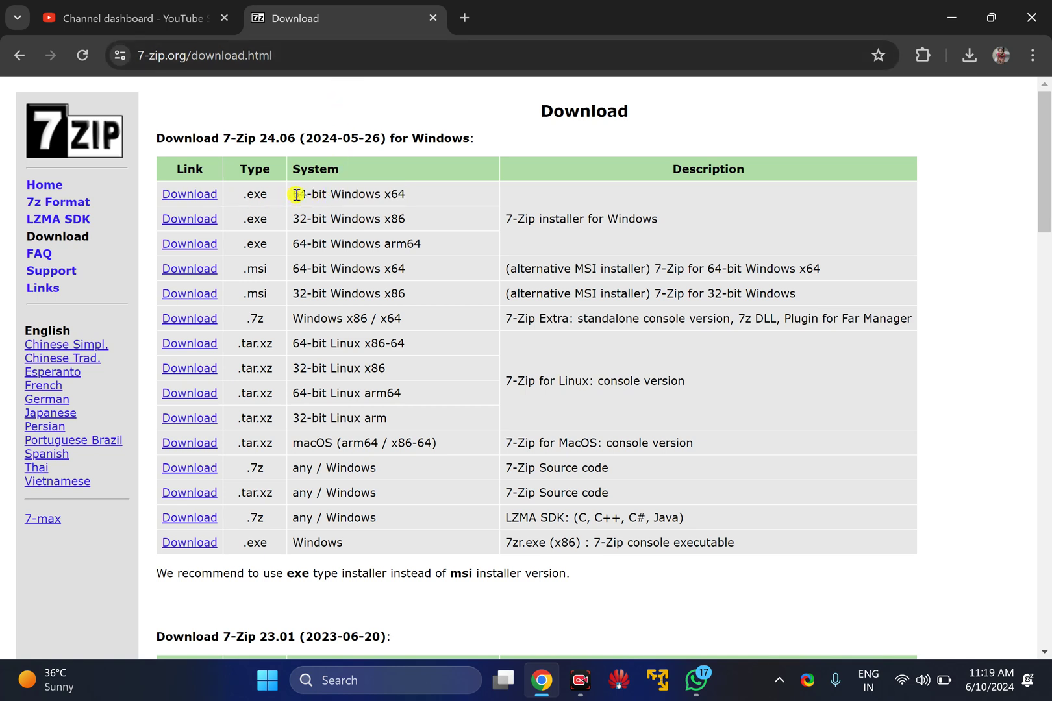
drag(295, 194, 410, 197)
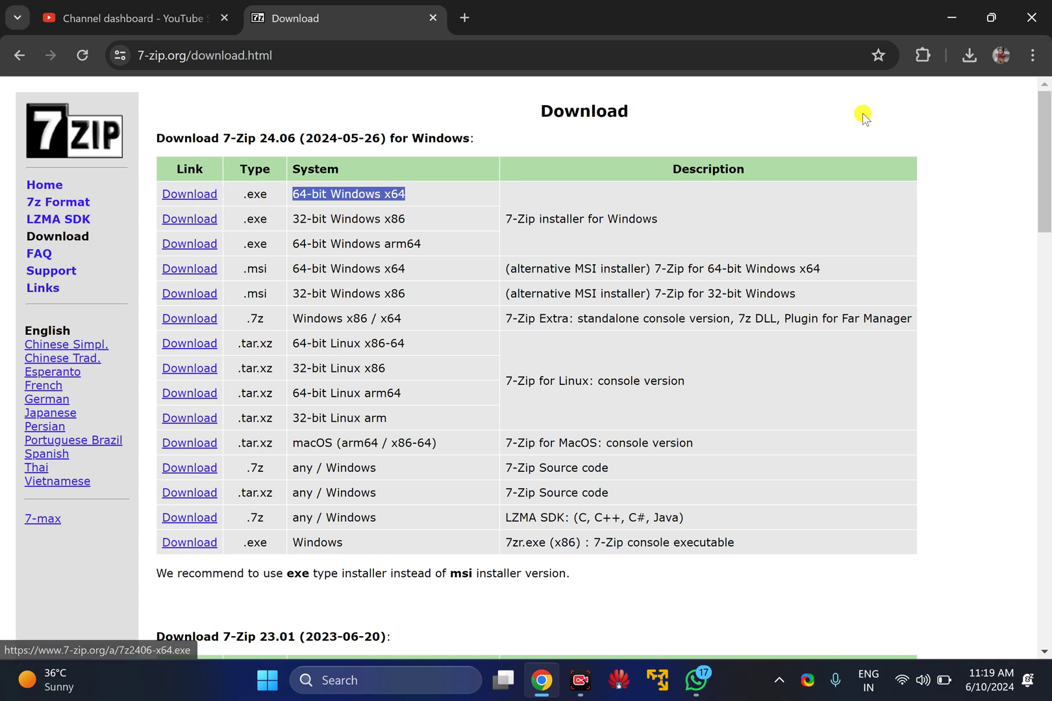
click(952, 19)
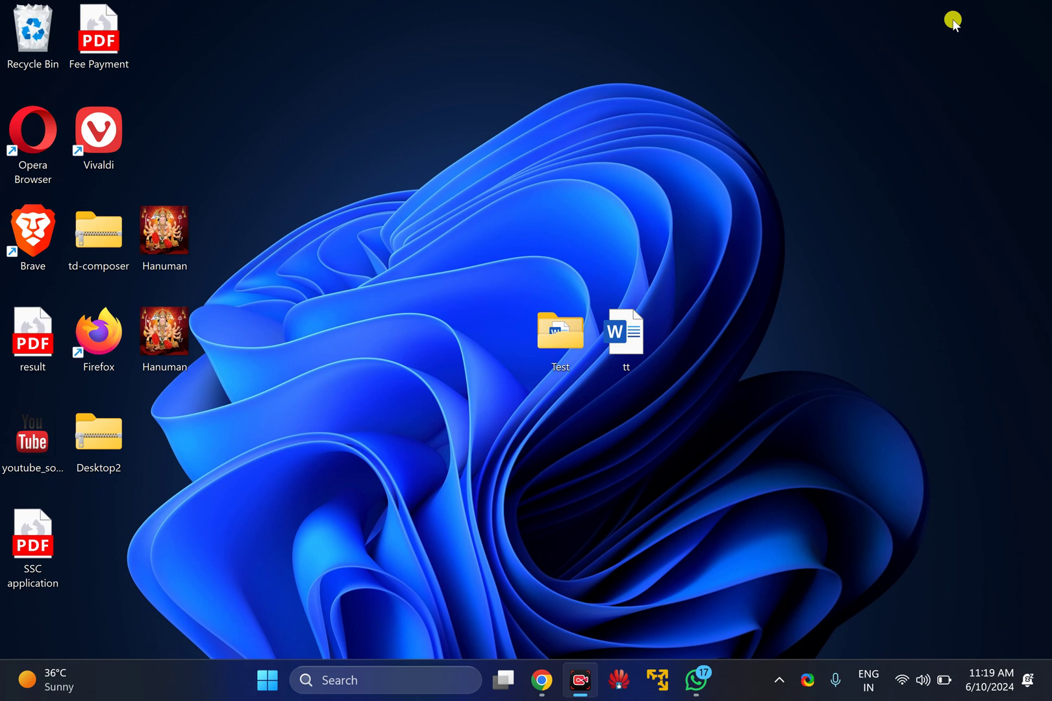
Select the Test folder and tt document and choose 7-Zip > Add to archive from the context menu
click(831, 368)
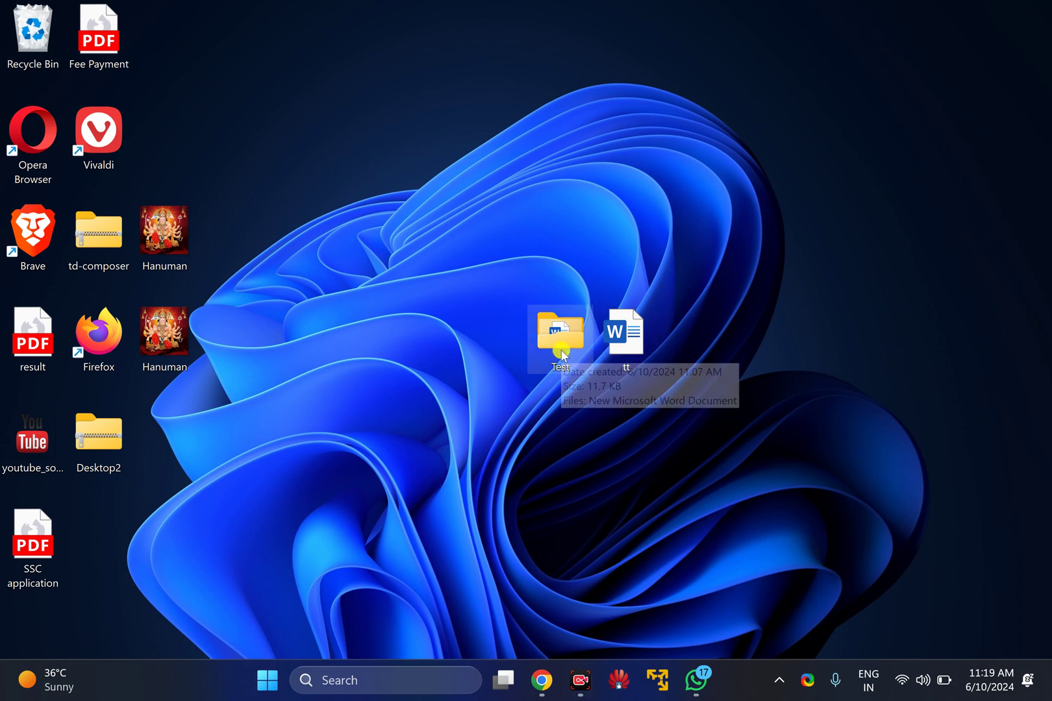
drag(505, 306, 646, 371)
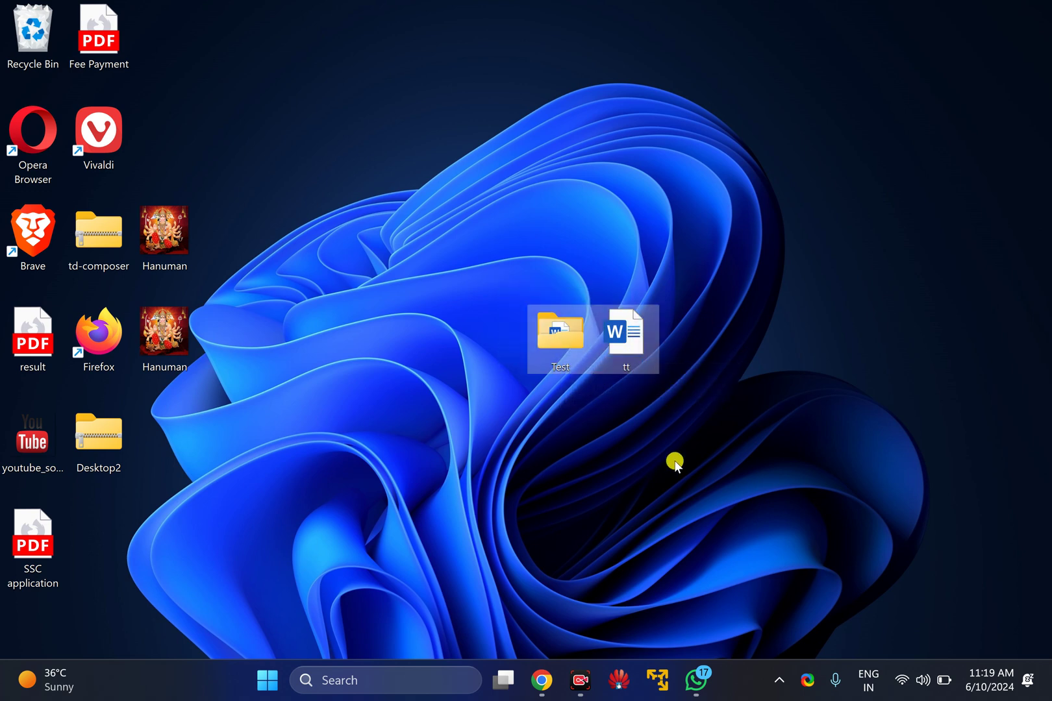
click(635, 358)
right_click(635, 357)
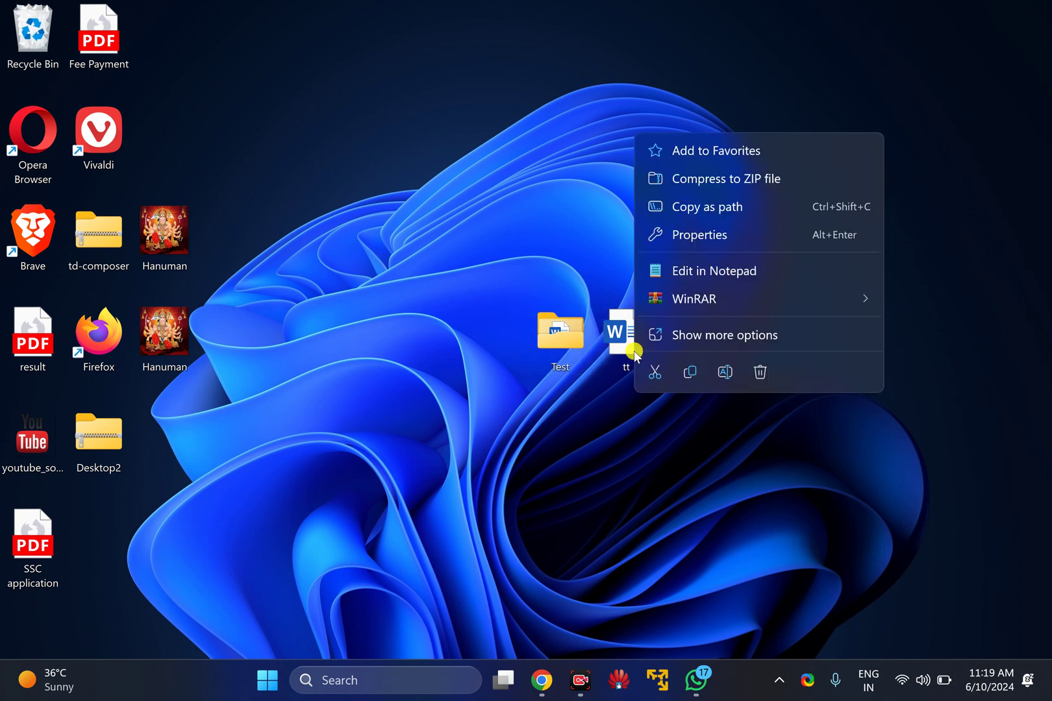
click(705, 337)
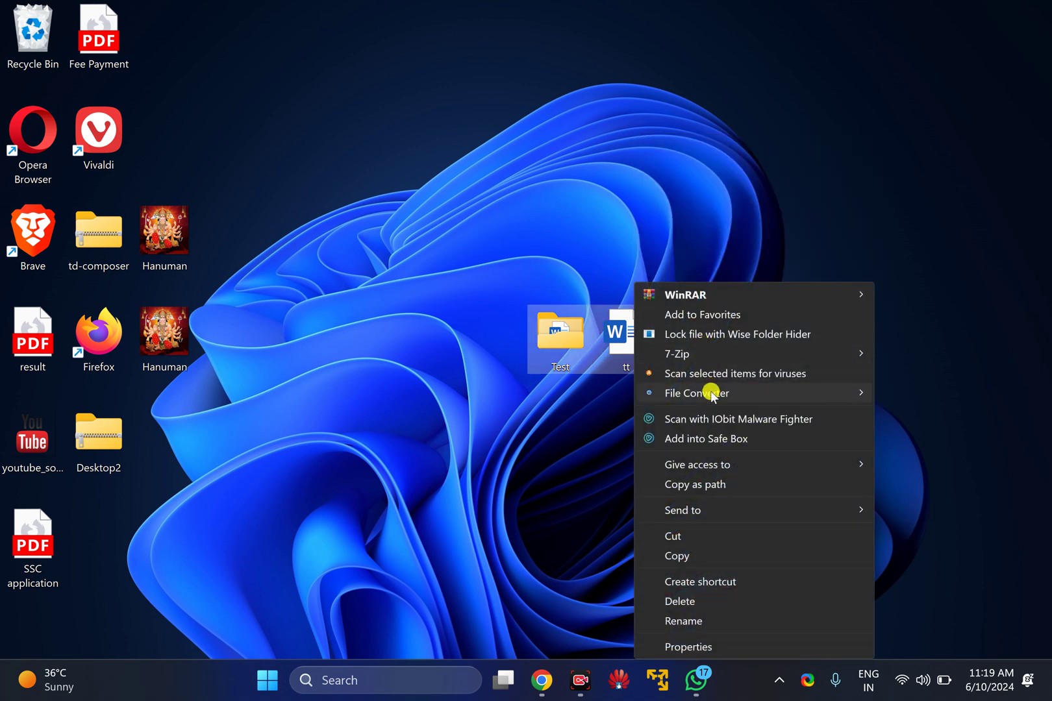
mouse_move(690, 357)
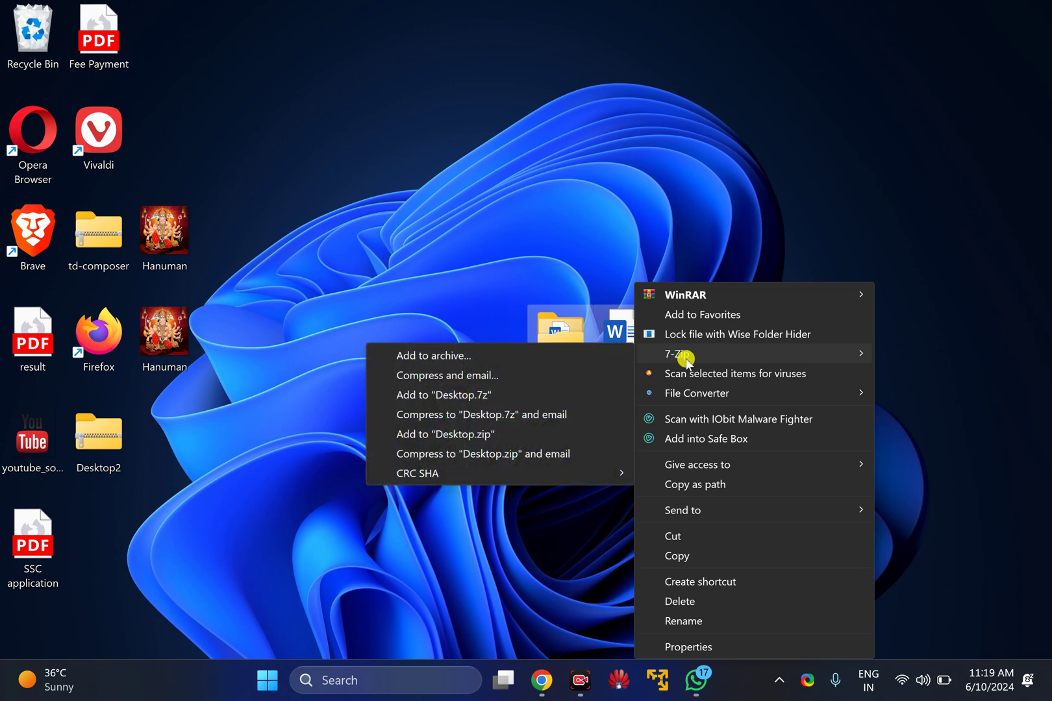
click(473, 356)
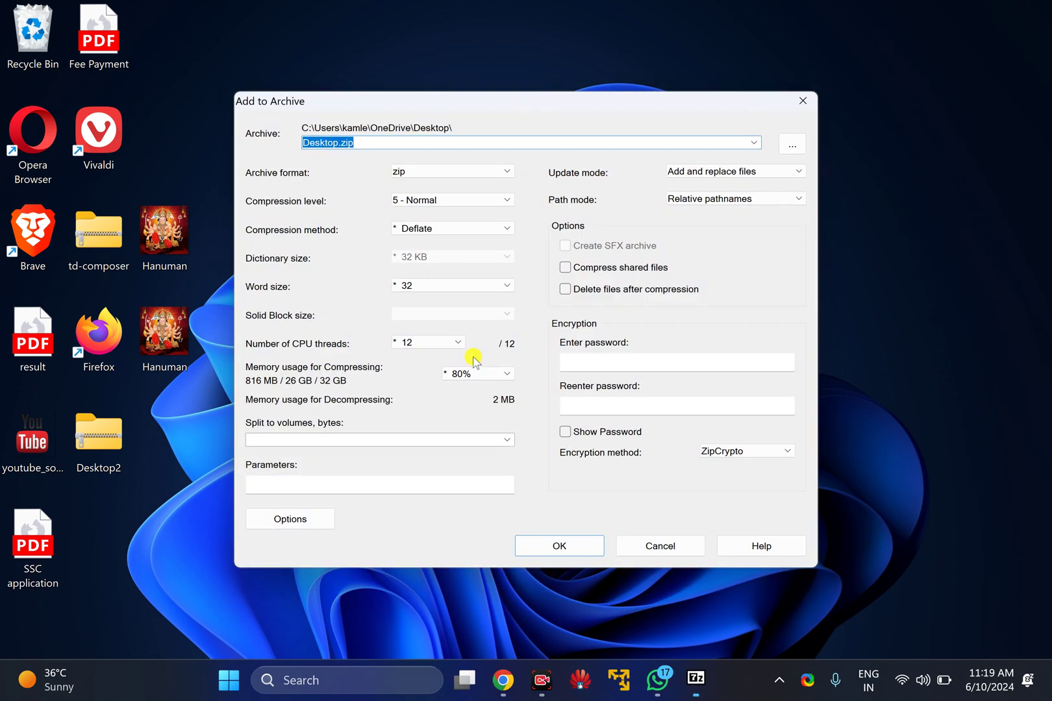
double_click(313, 141)
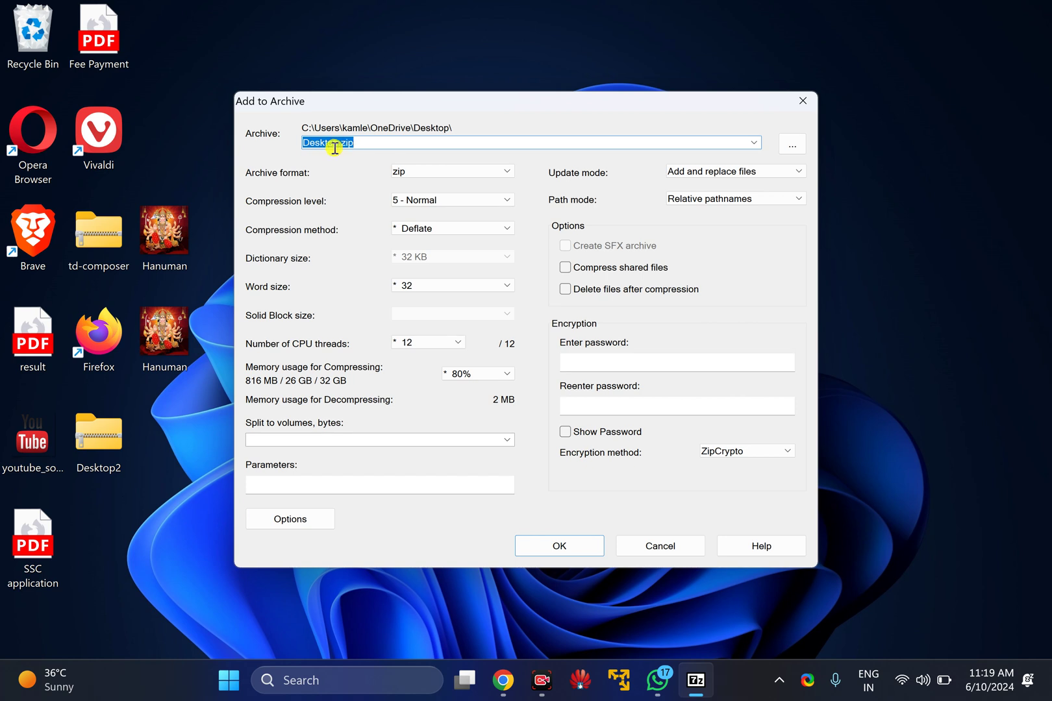
click(792, 148)
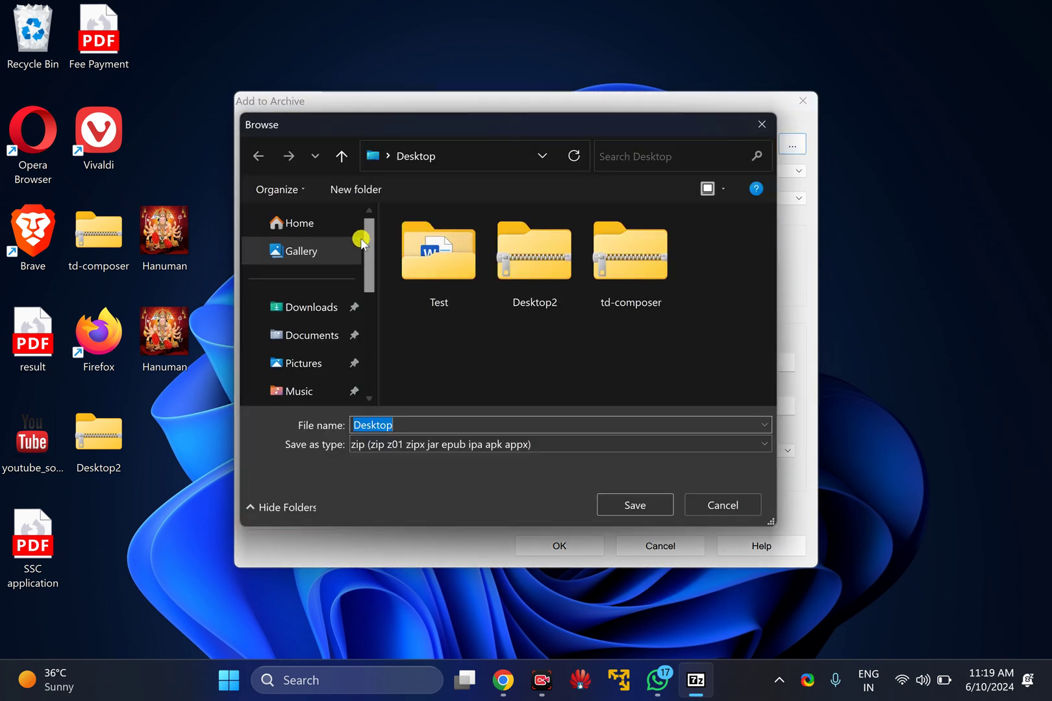
scroll(287, 357, down, 3)
click(301, 329)
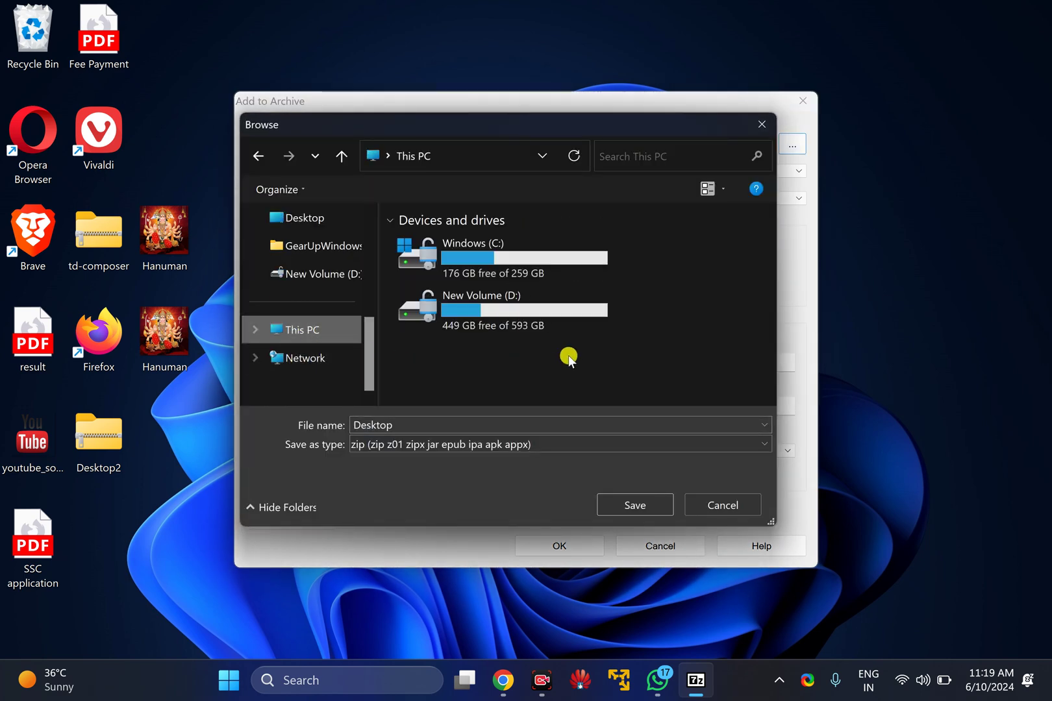
click(464, 314)
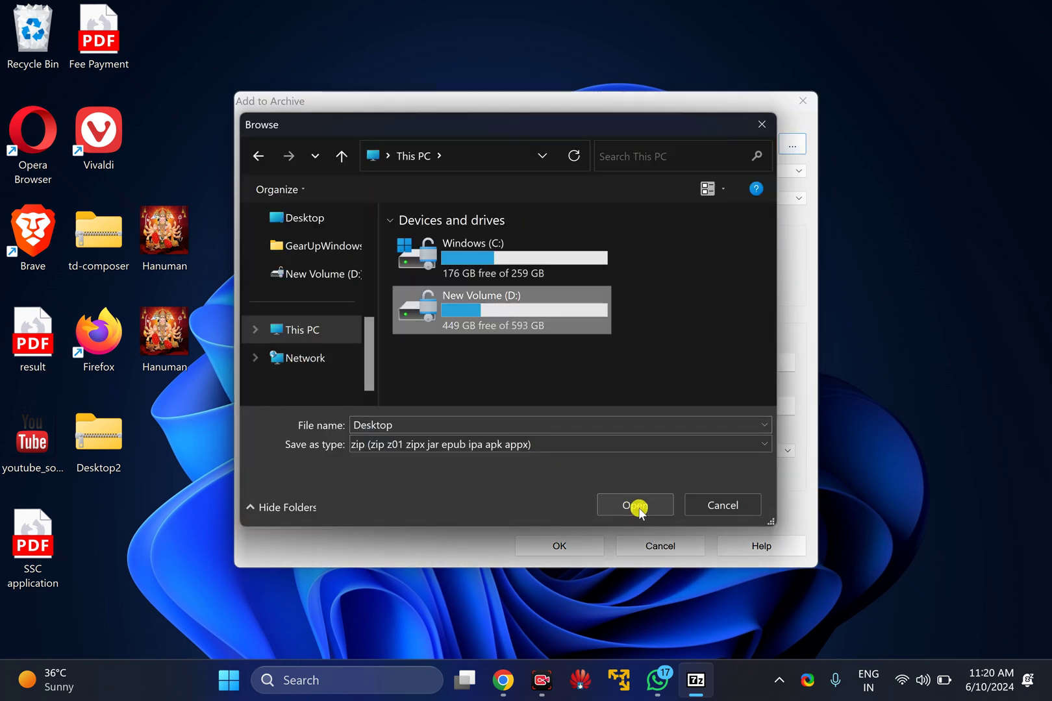
click(720, 505)
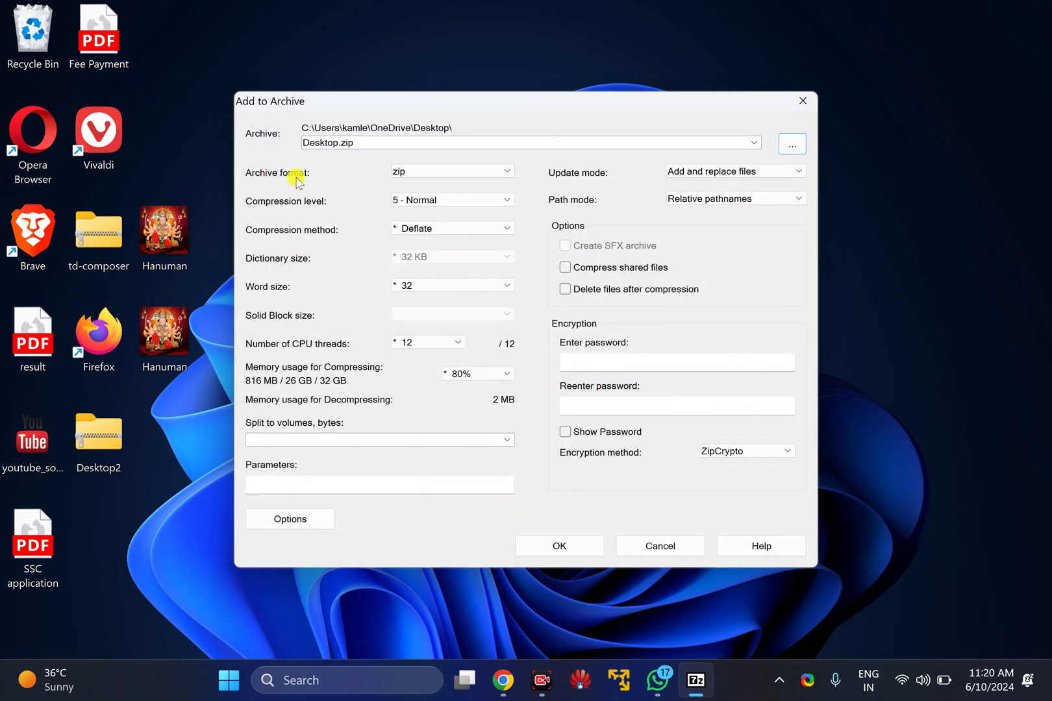
Keep zip format, enter the archive password in both fields, and create Desktop.zip
click(421, 172)
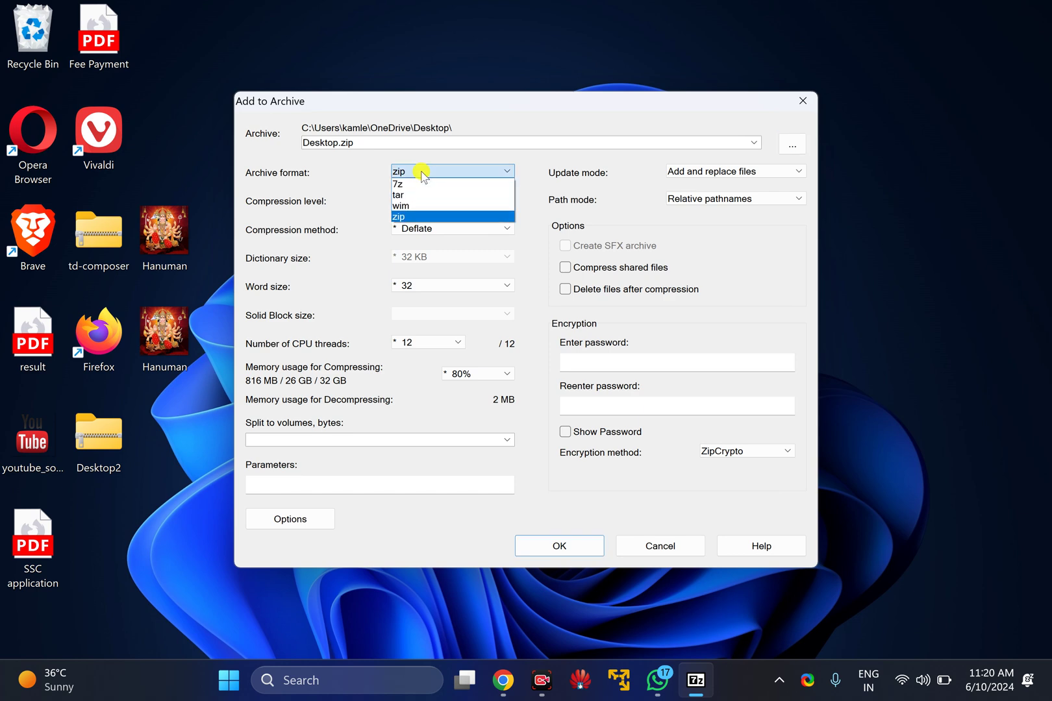
click(427, 217)
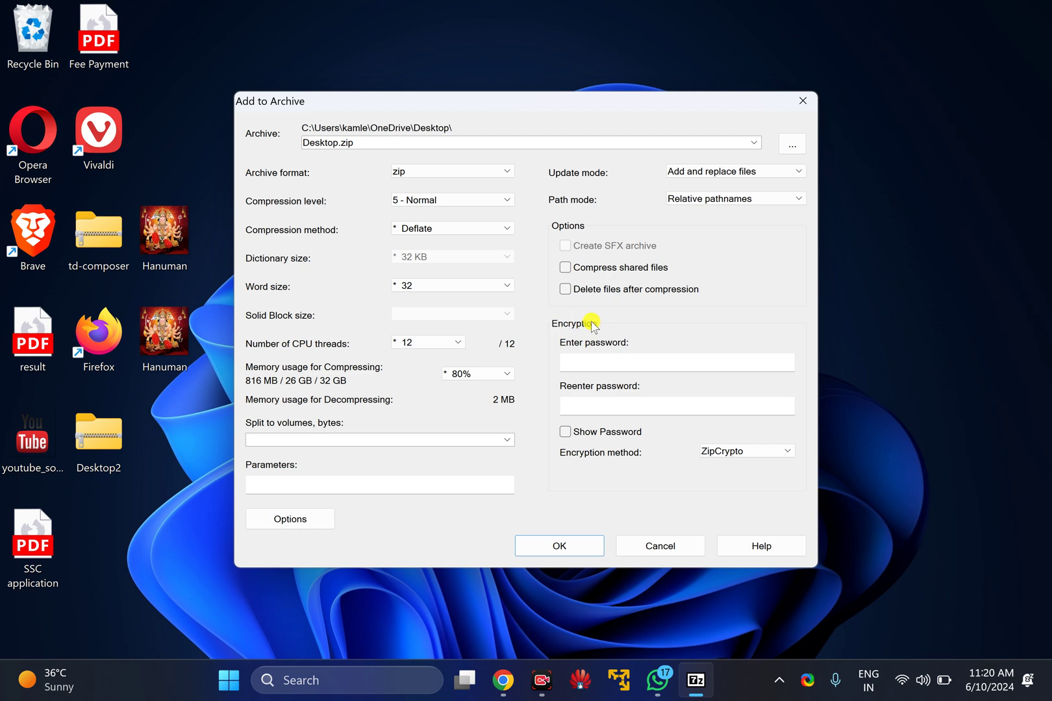
click(589, 360)
click(578, 405)
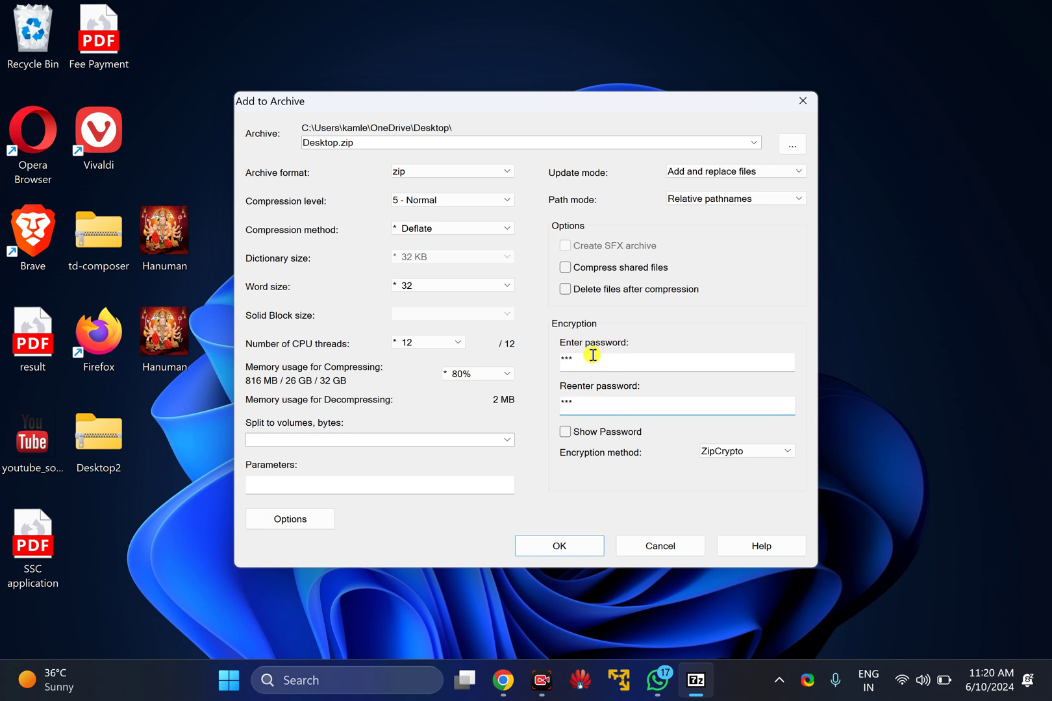
drag(580, 359, 554, 359)
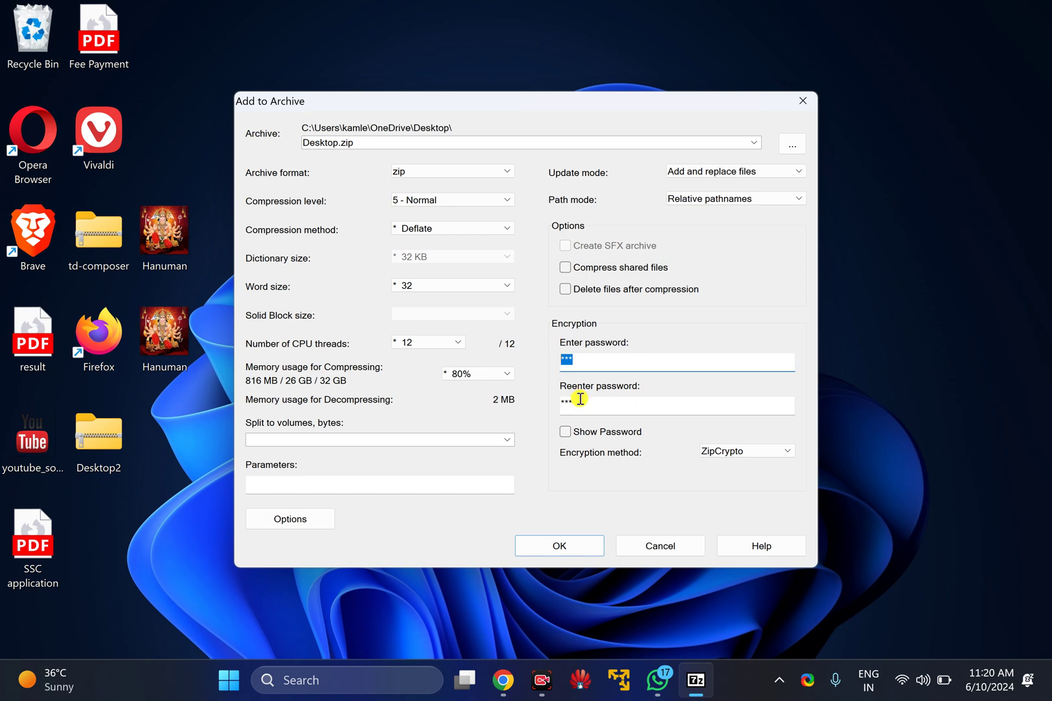
drag(580, 409, 561, 407)
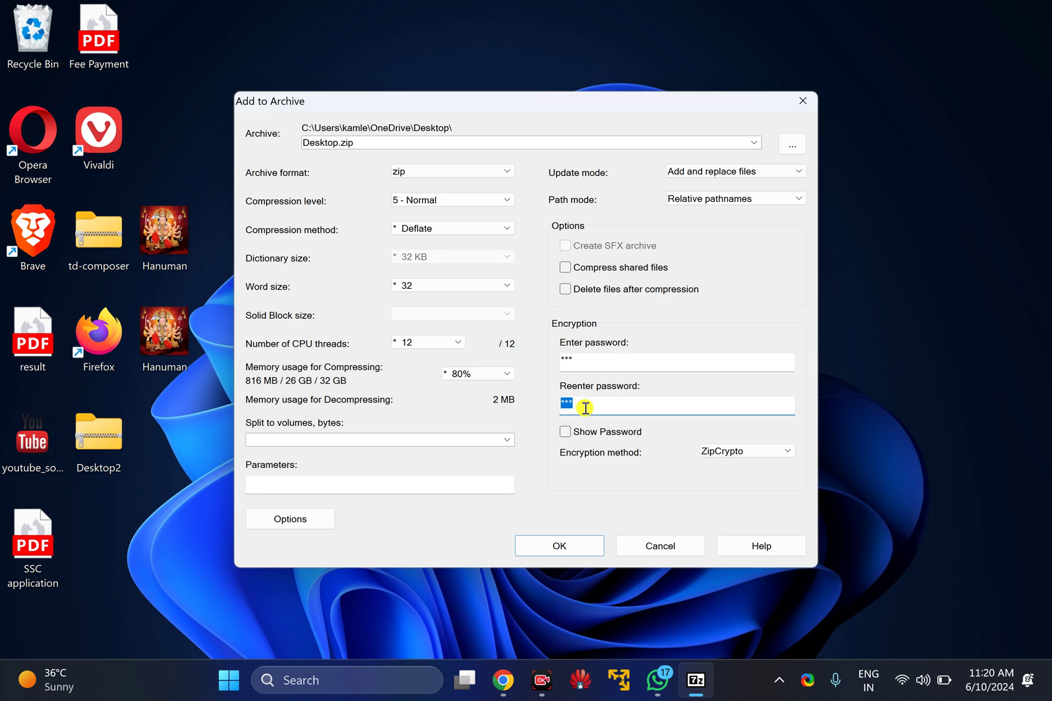
click(560, 546)
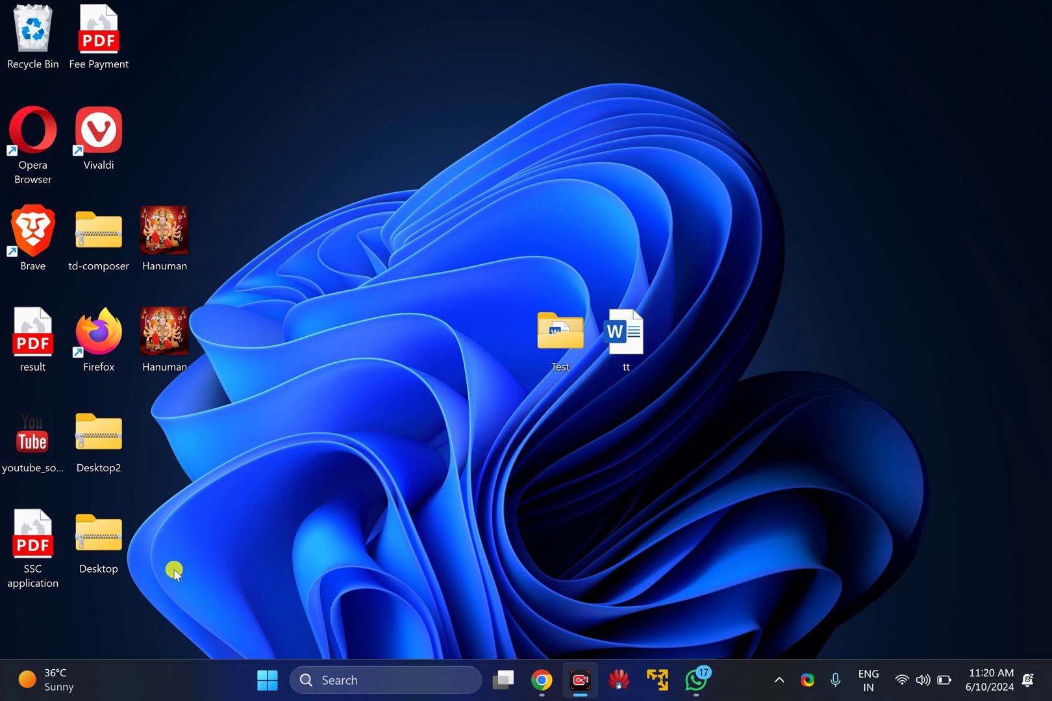
Move the new Desktop.zip archive to the top of the desktop
drag(117, 546, 615, 227)
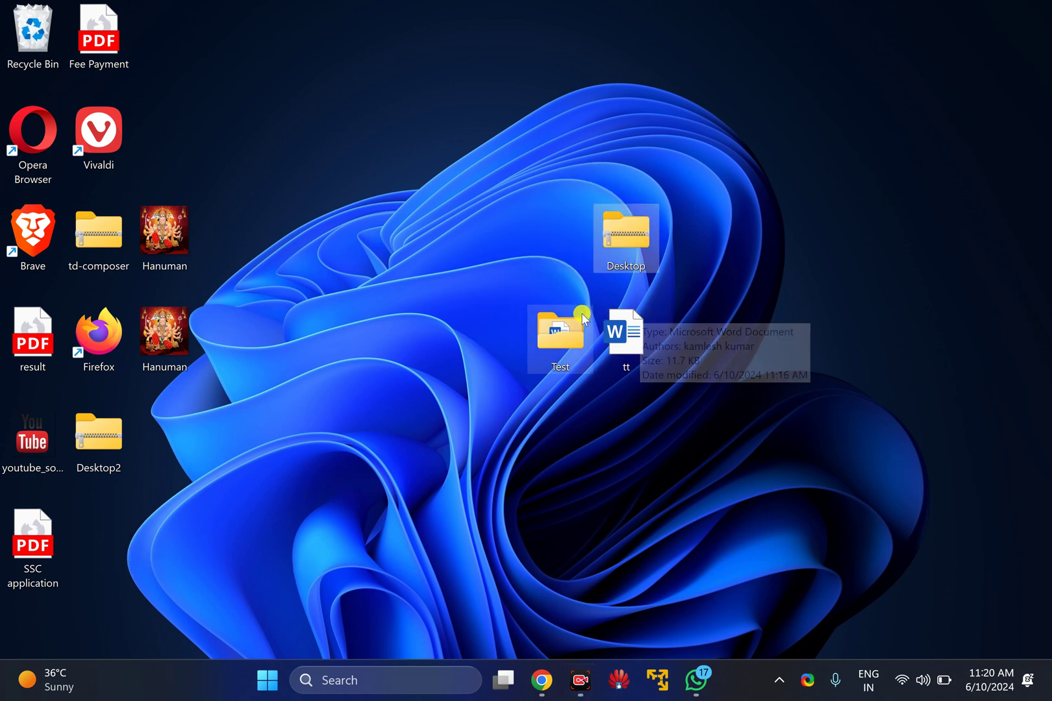
drag(523, 302, 654, 389)
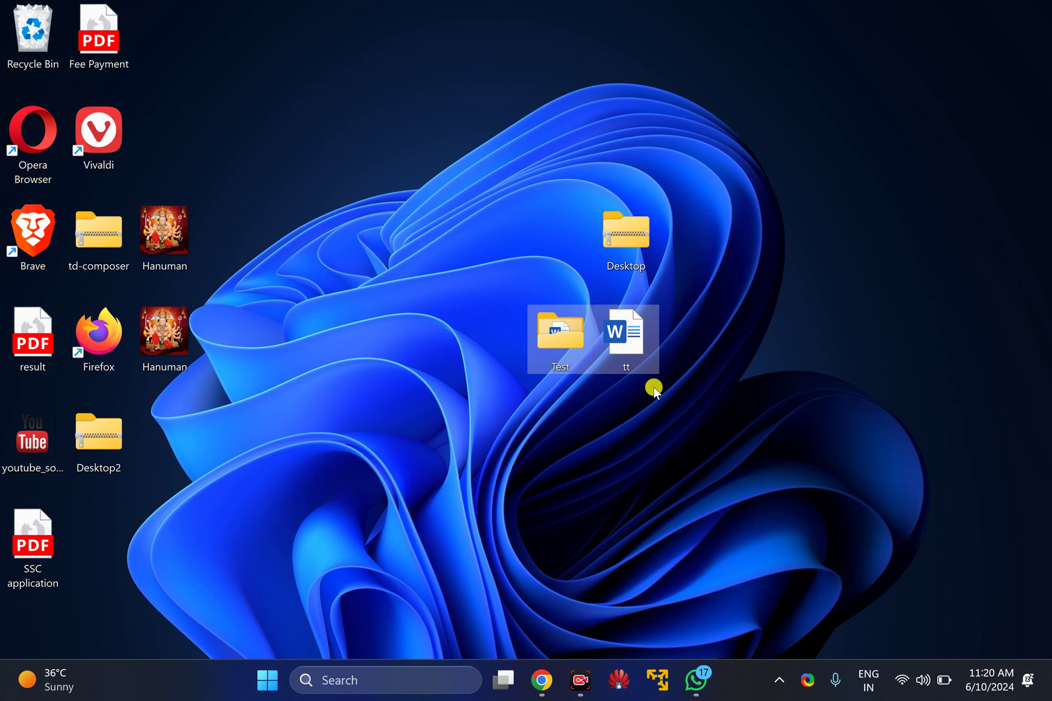
drag(658, 219, 642, 39)
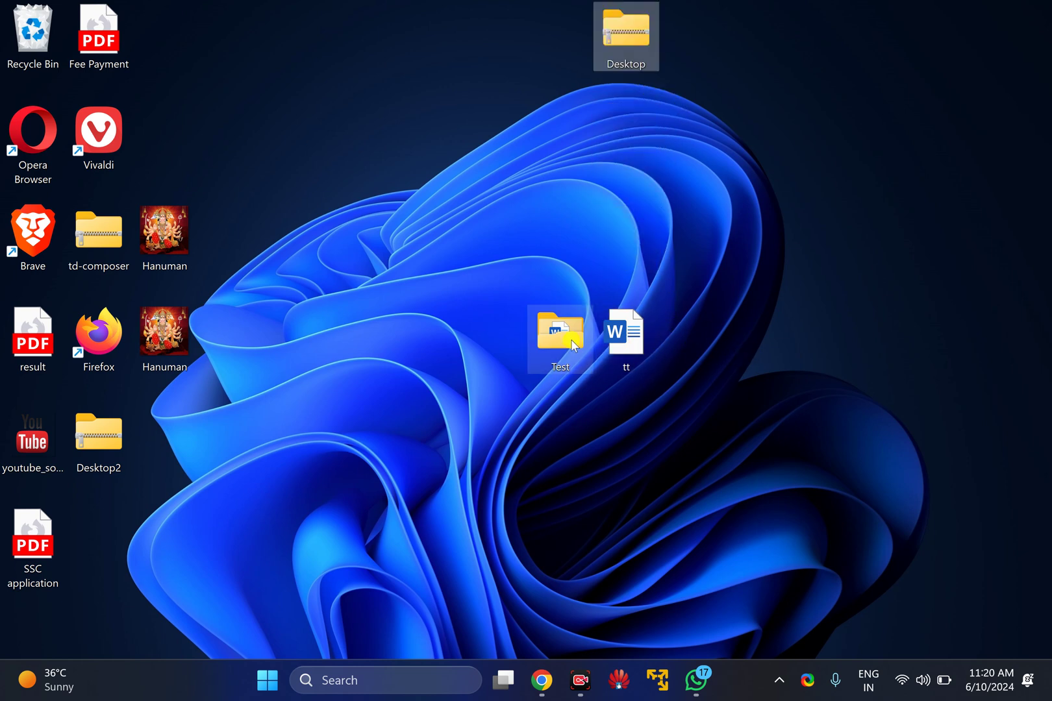
Delete the original Test folder and tt document, refresh the desktop, and open Desktop.zip
drag(497, 287, 648, 371)
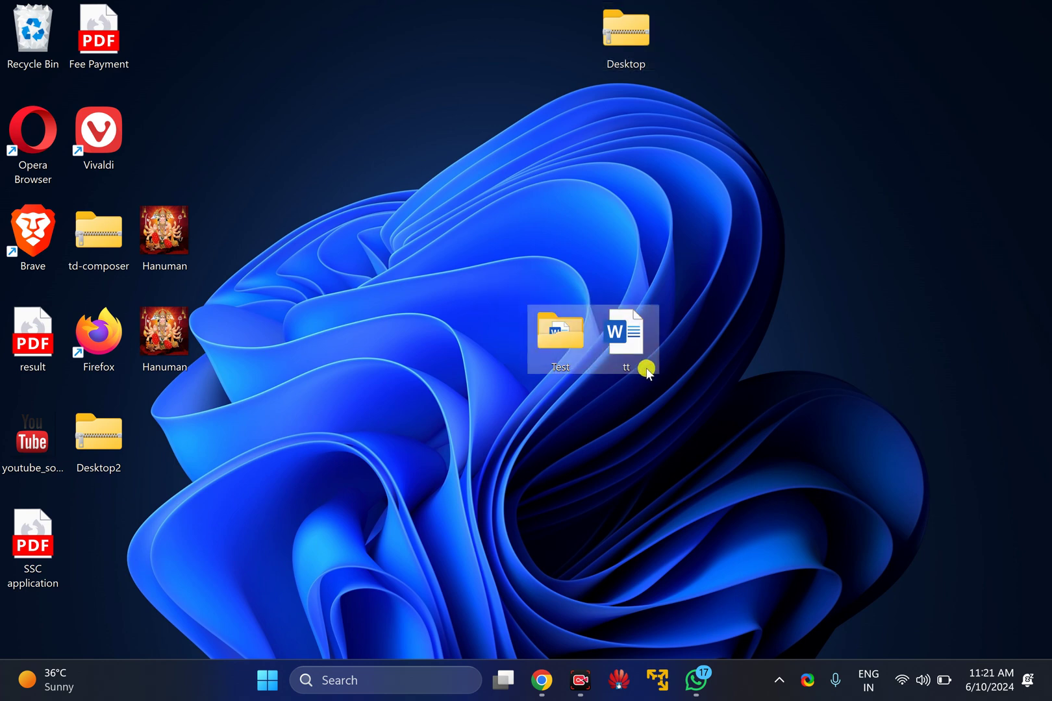
right_click(630, 360)
click(754, 375)
right_click(379, 302)
click(399, 343)
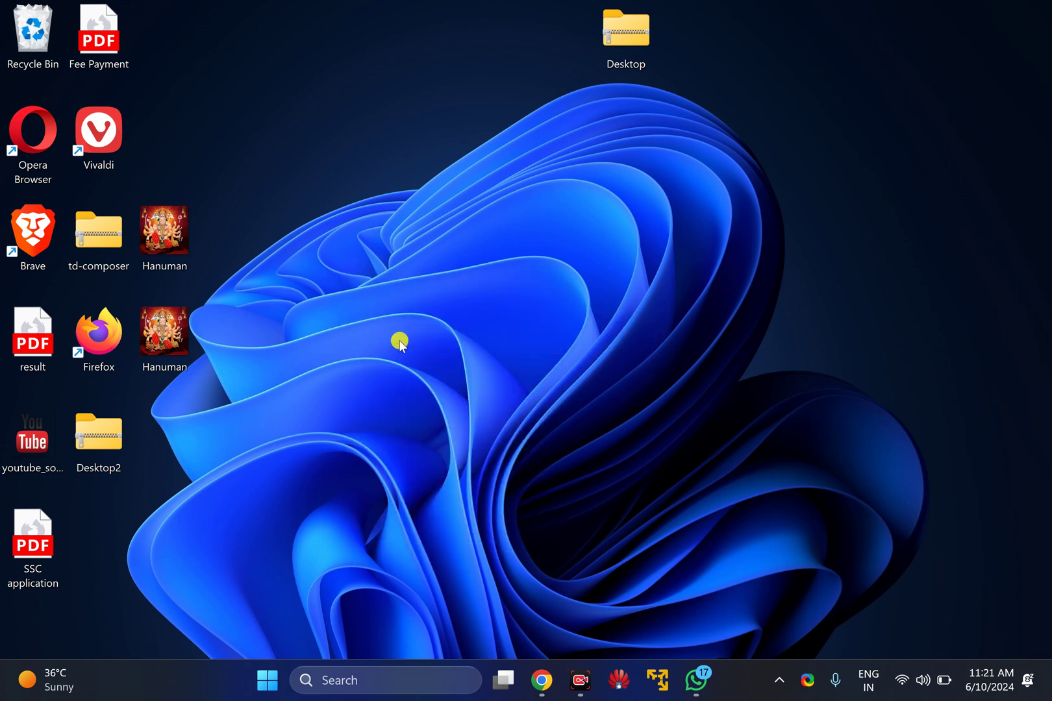
right_click(482, 255)
click(513, 330)
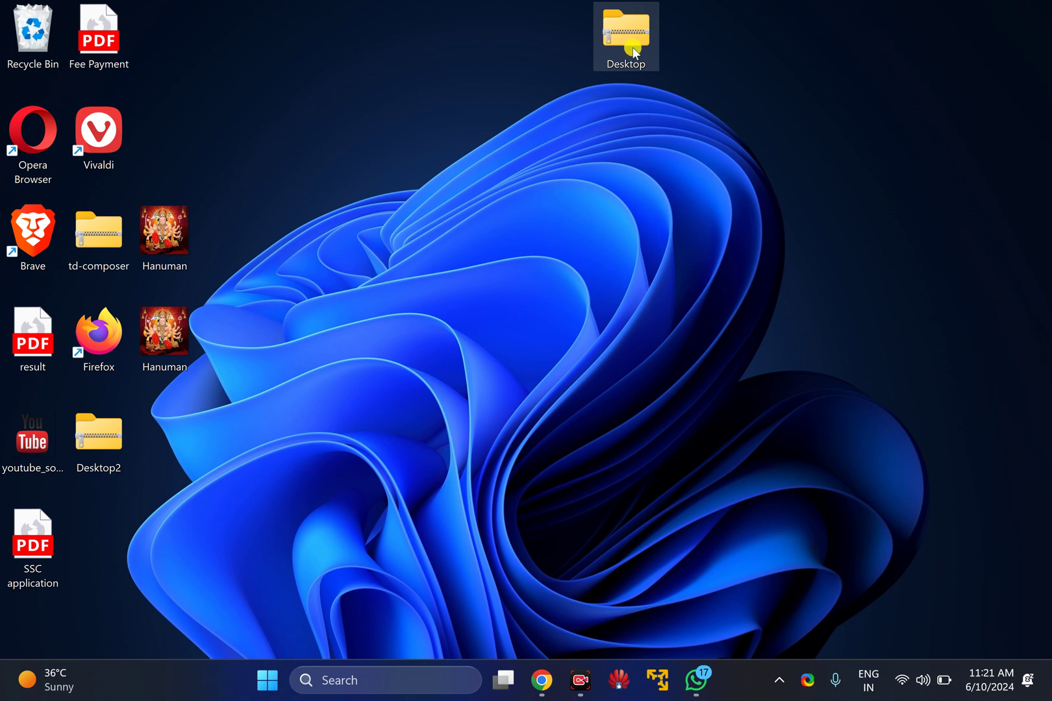
double_click(634, 48)
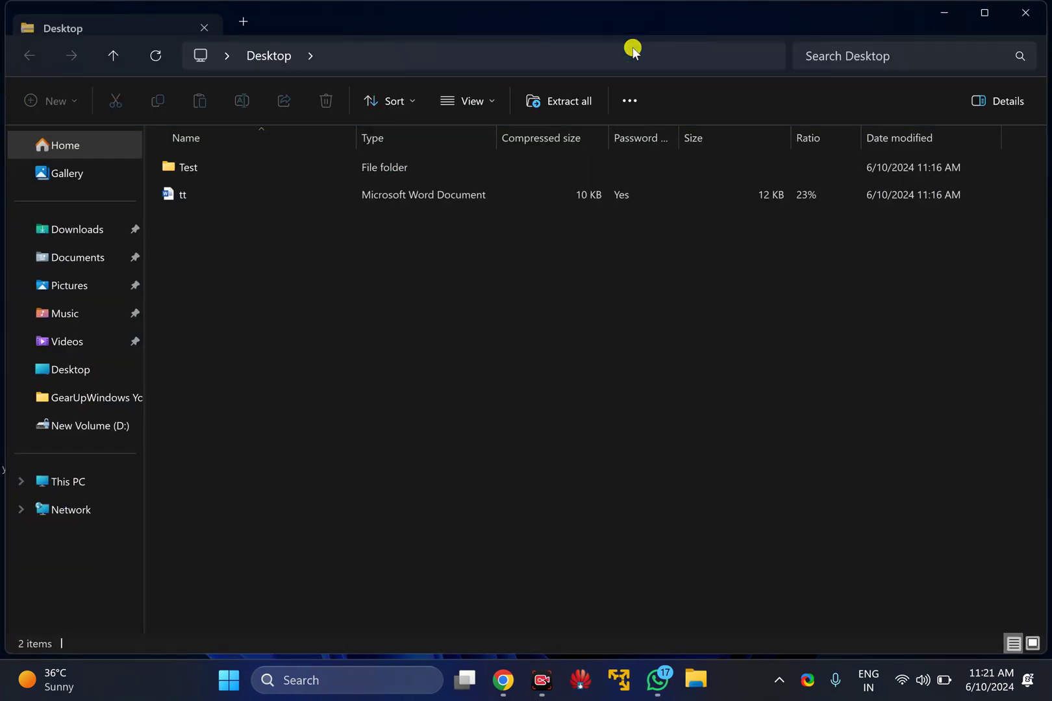
Open tt from the archive using the password, view it read-only in Word, then close Word and Explorer
double_click(217, 203)
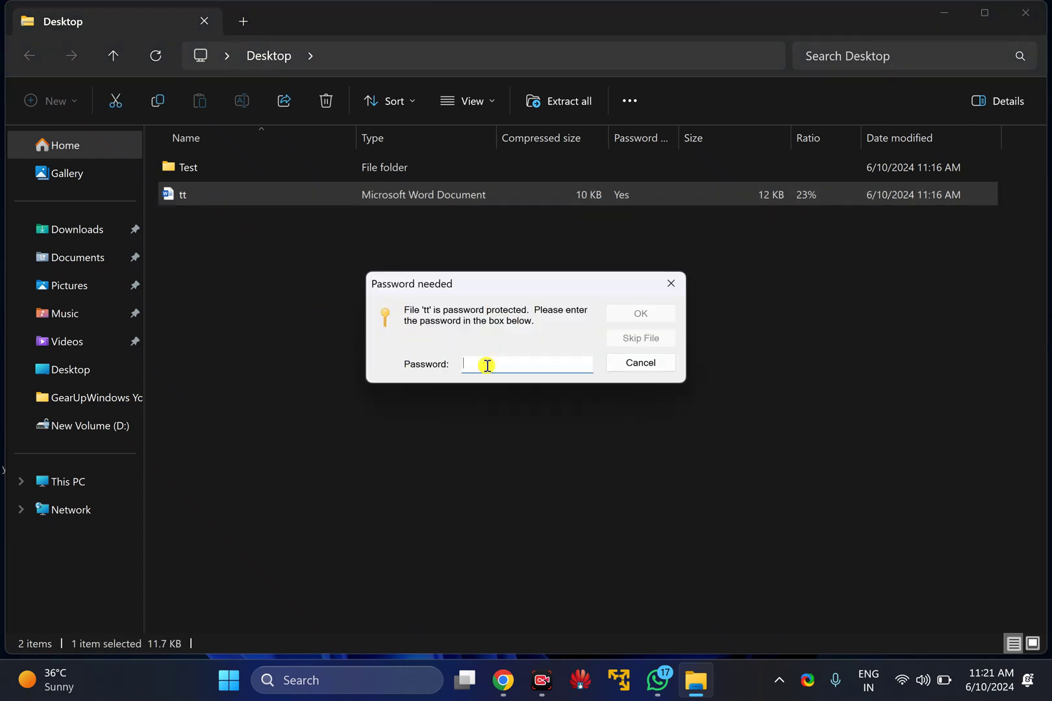
text(123)
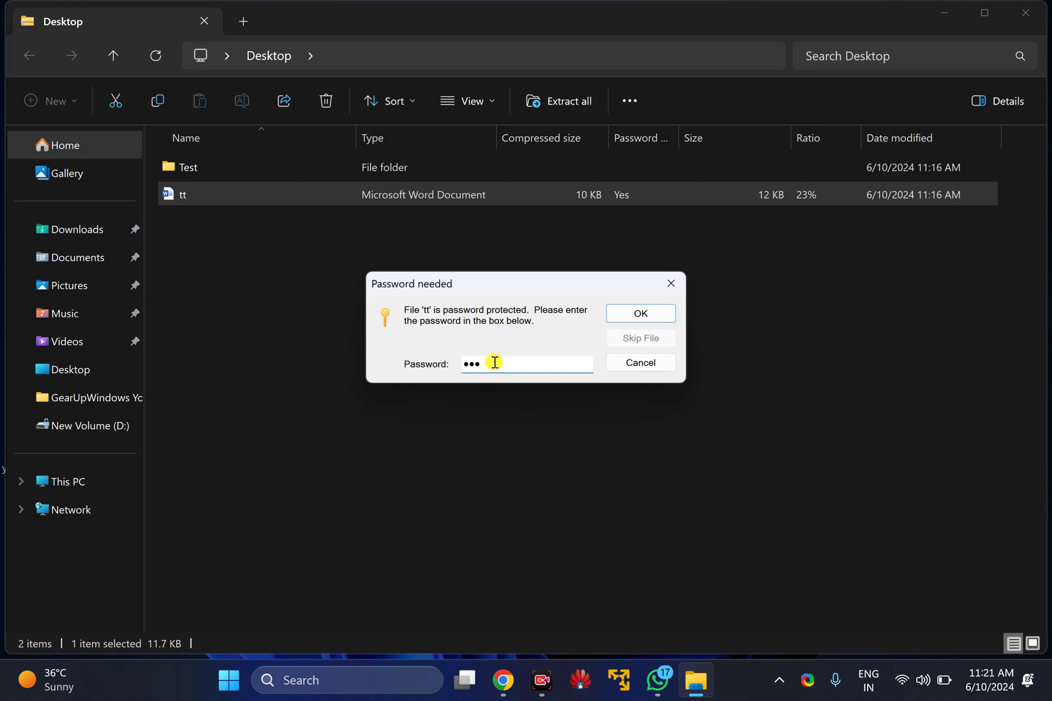
click(641, 314)
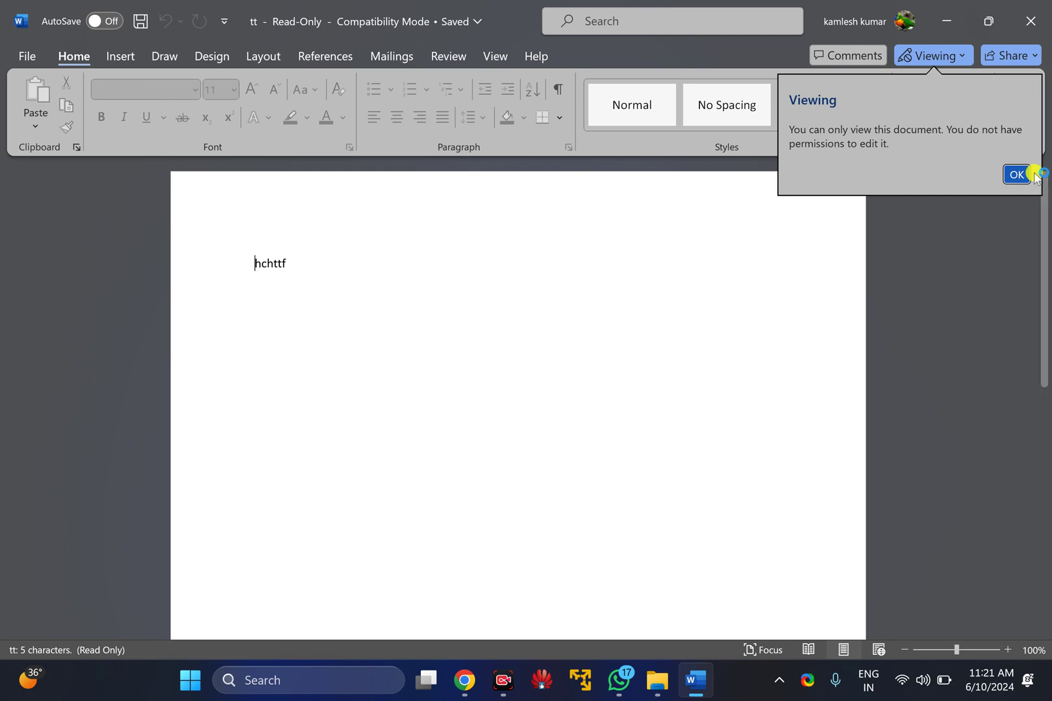
click(1018, 175)
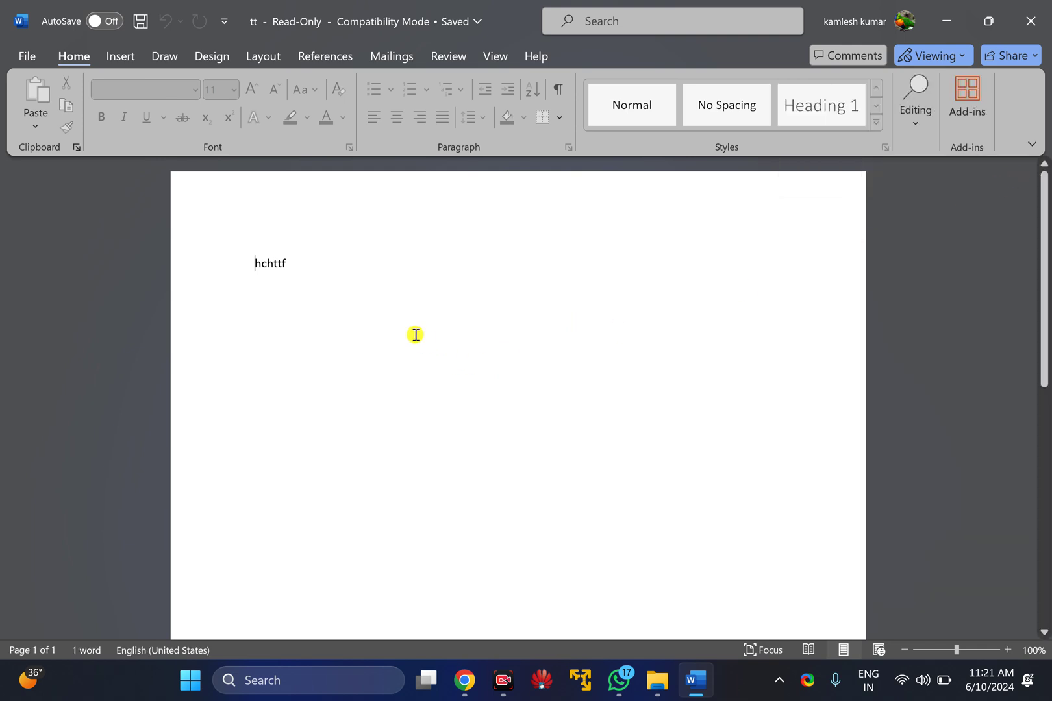
click(1029, 38)
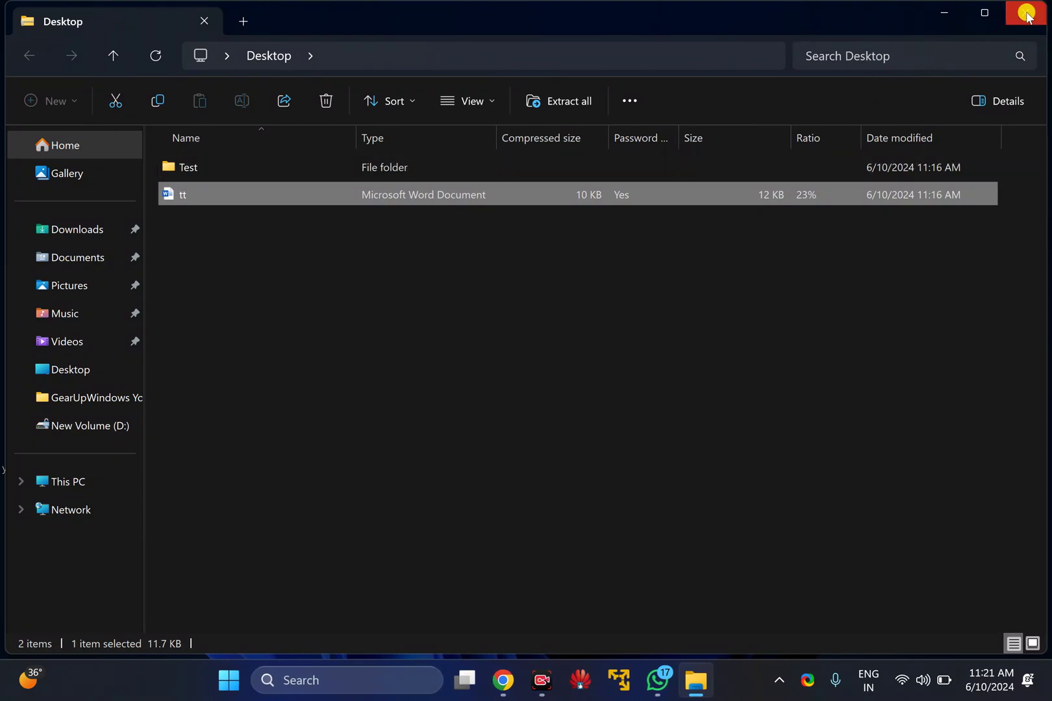
click(1026, 9)
Refresh the desktop twice
right_click(541, 304)
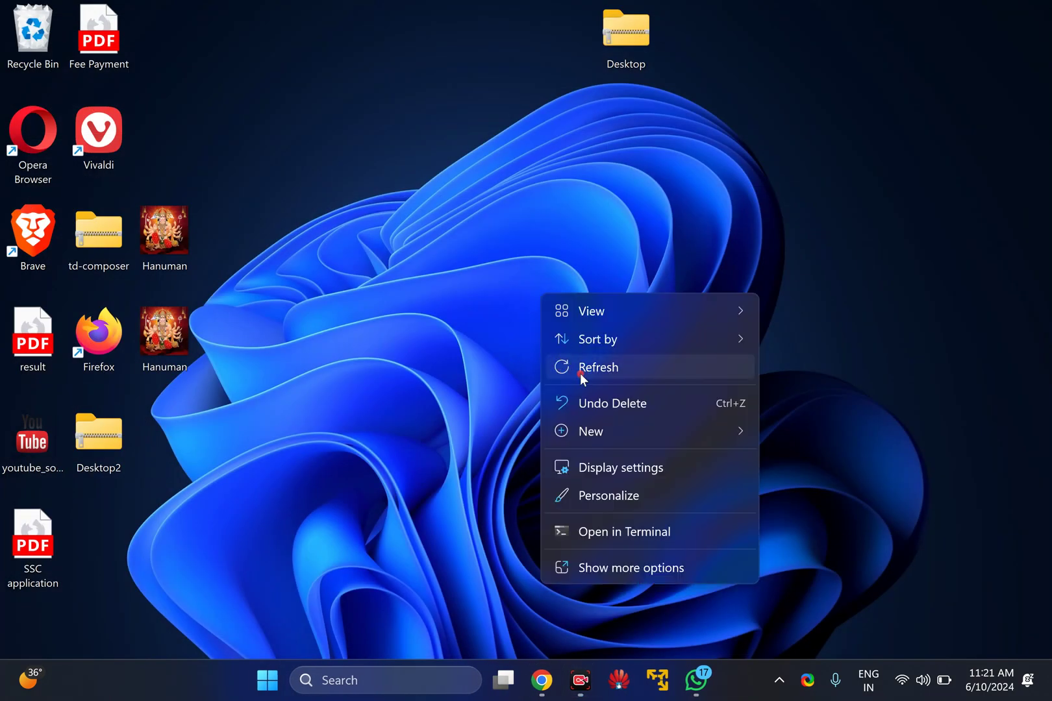
click(578, 368)
right_click(590, 268)
click(606, 334)
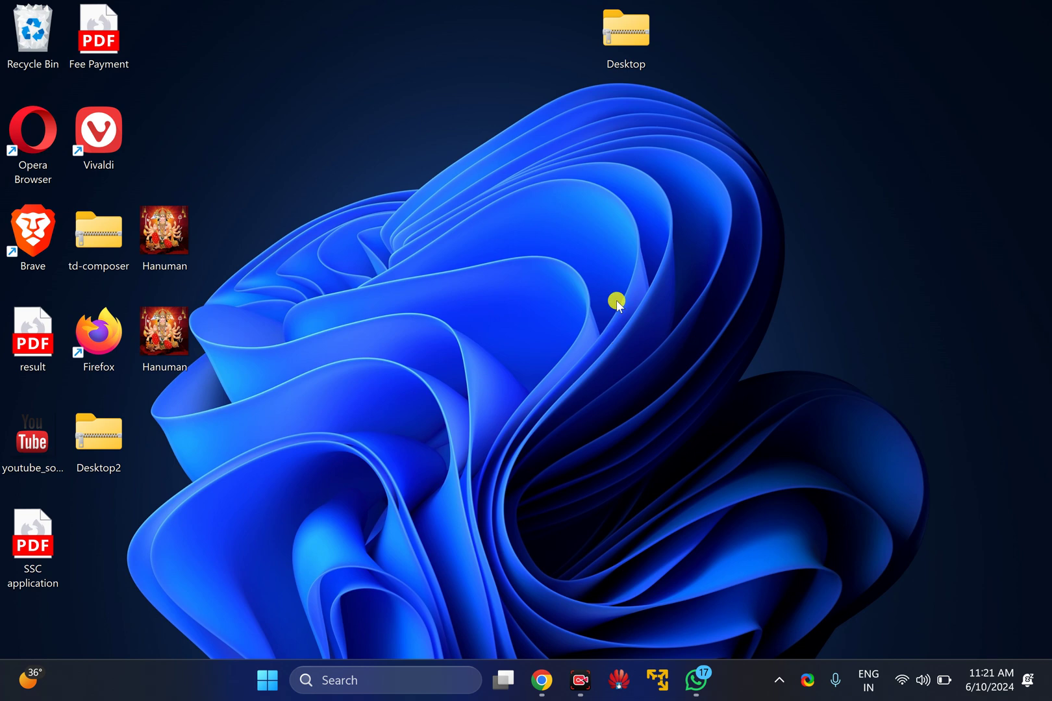
Extract Desktop.zip here with 7-Zip, supplying the archive password
right_click(641, 35)
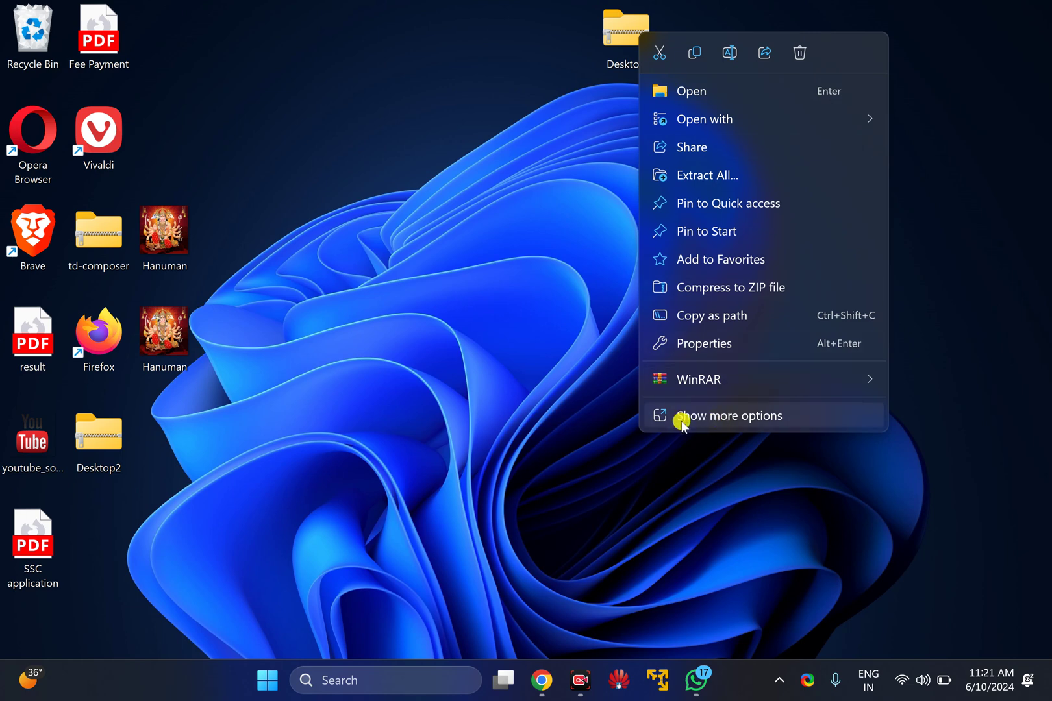
click(700, 423)
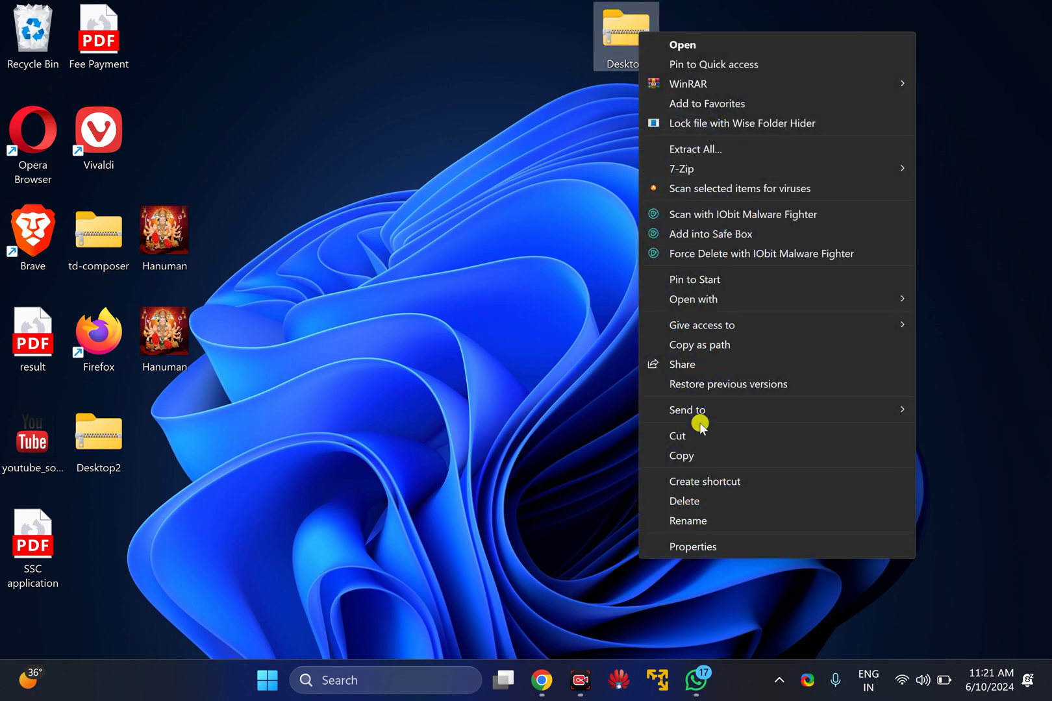
mouse_move(736, 173)
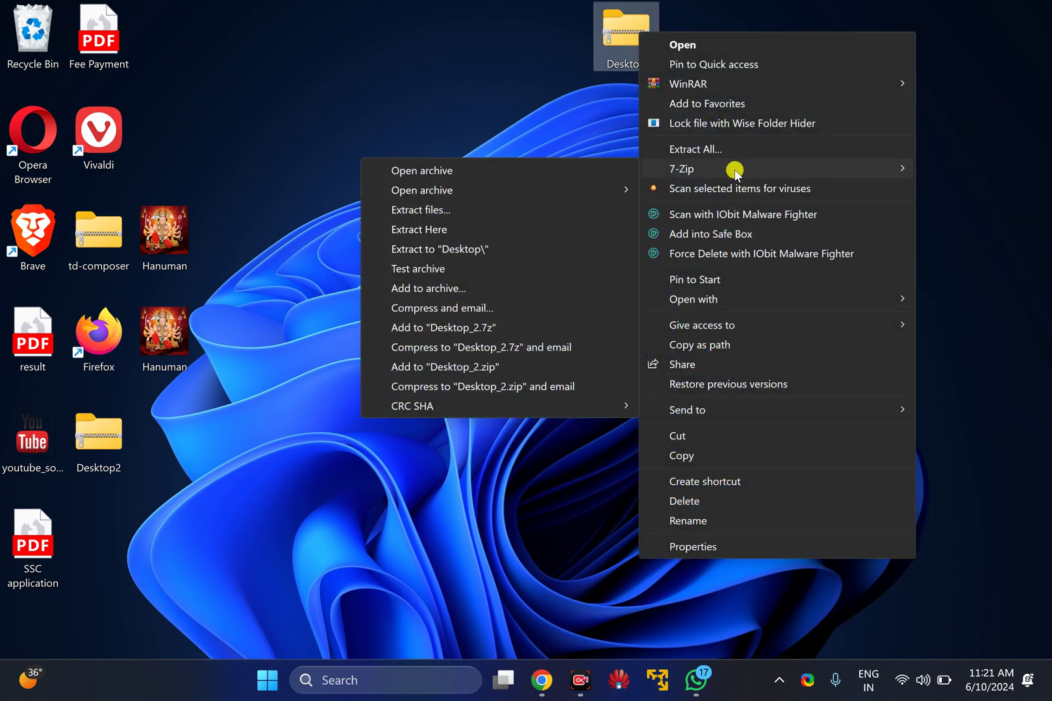
click(431, 232)
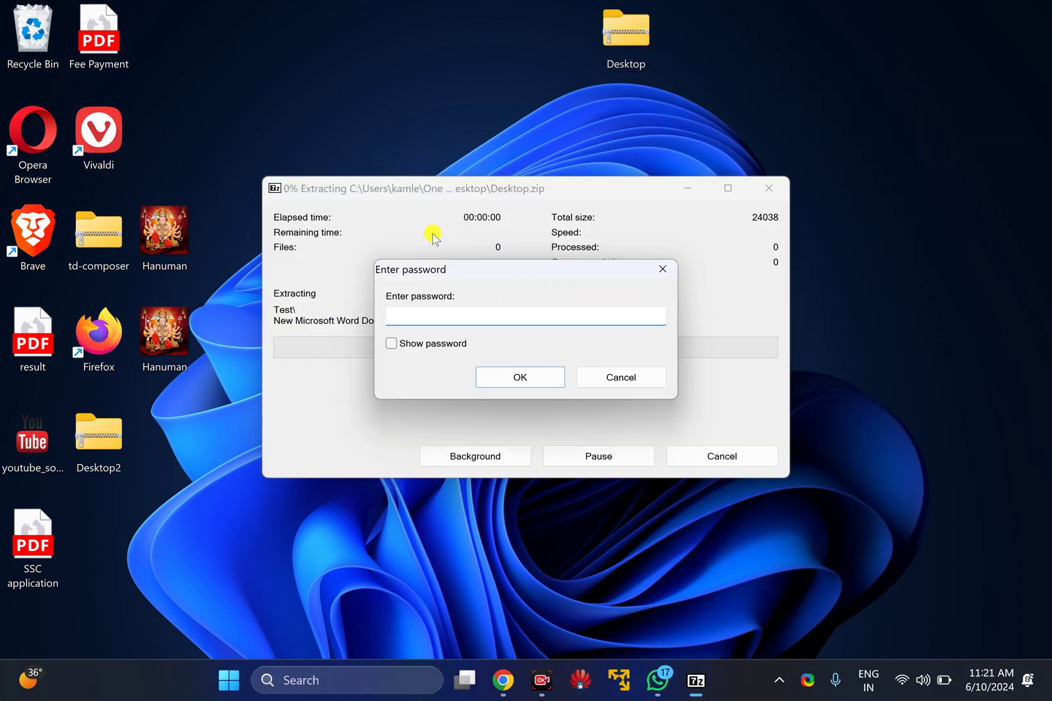
text(*)
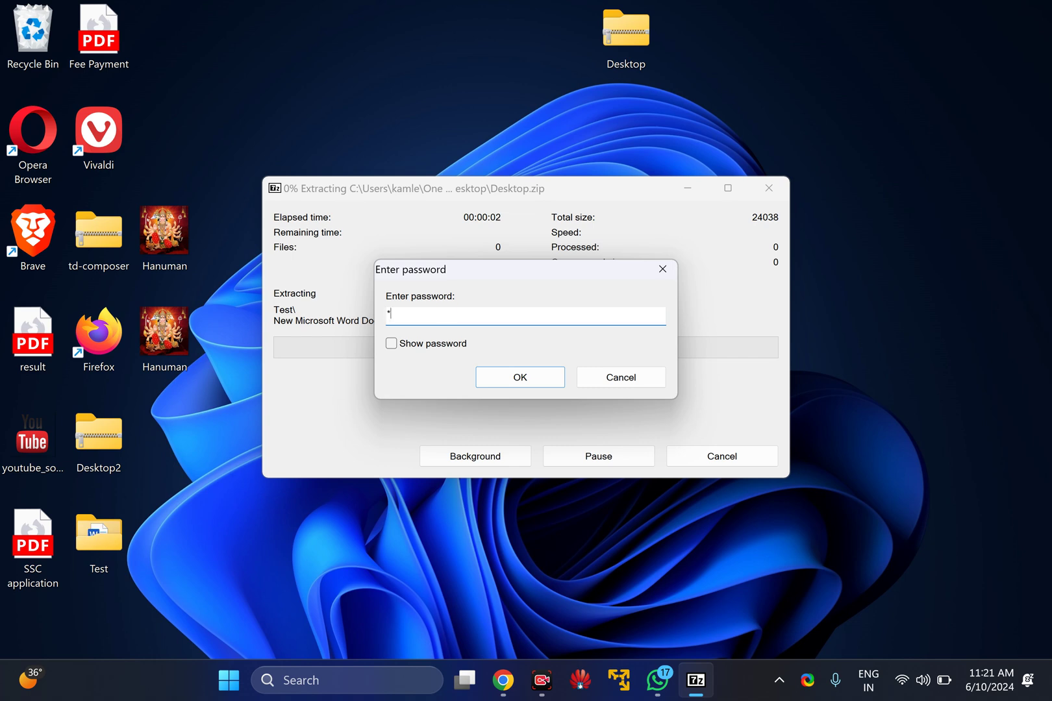
click(511, 380)
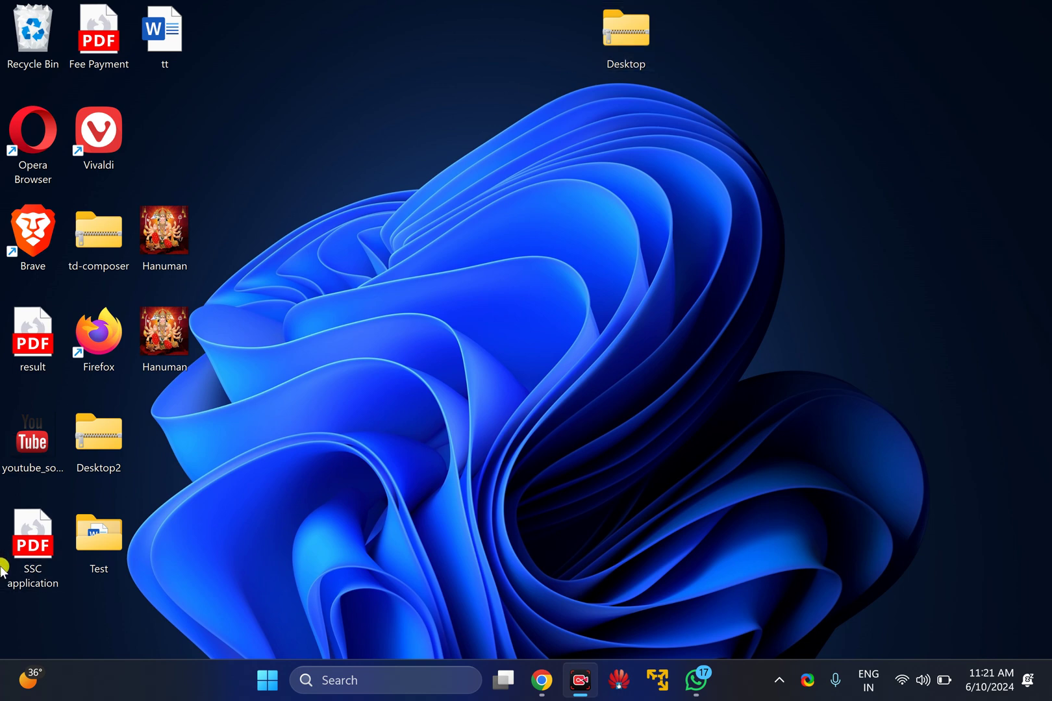
Place the Test folder at the top centre with the tt document just below it
drag(104, 517, 436, 23)
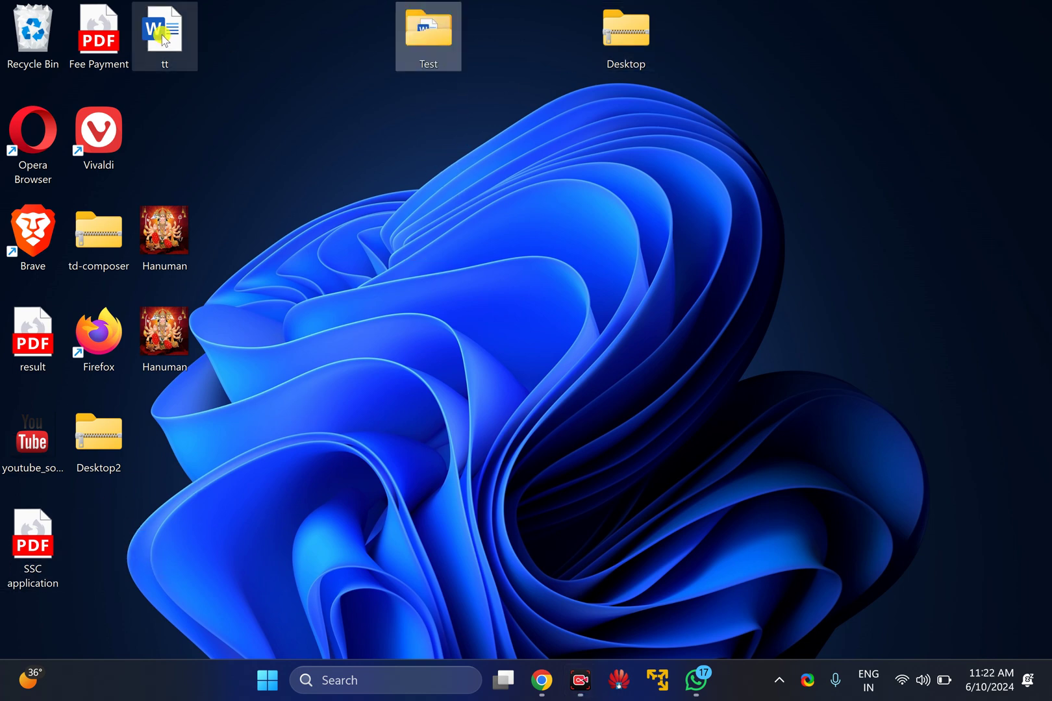
drag(163, 39, 426, 112)
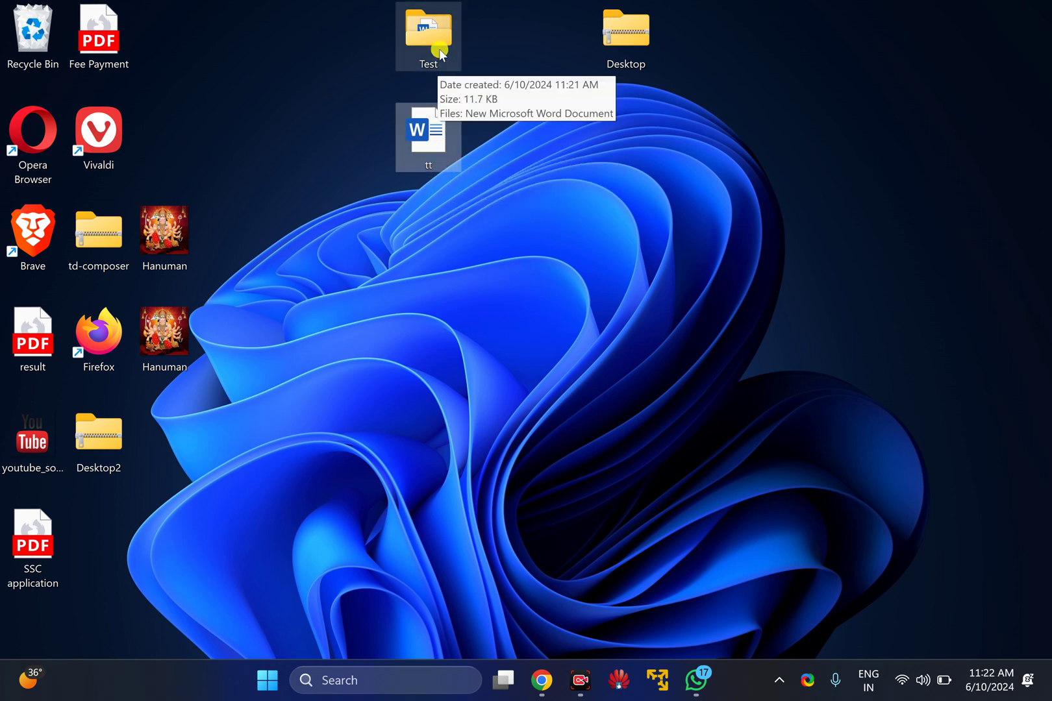
drag(363, 7, 473, 211)
click(503, 151)
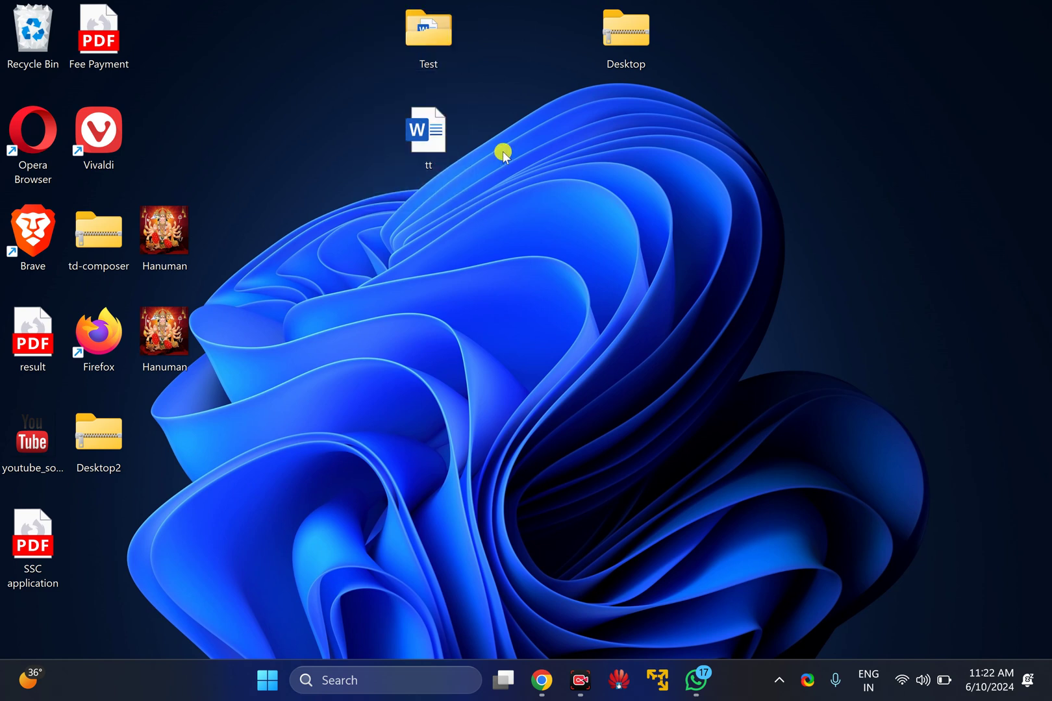